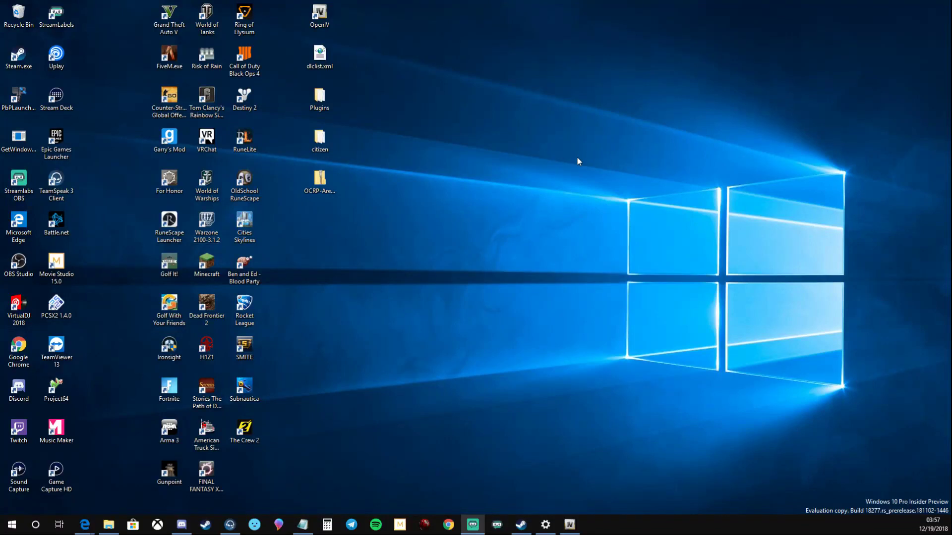
Step: Rearrange and select windows on the desktop
{"action": "left_click_drag", "start_coordinate": [4, 12], "coordinate": [718, 491]}
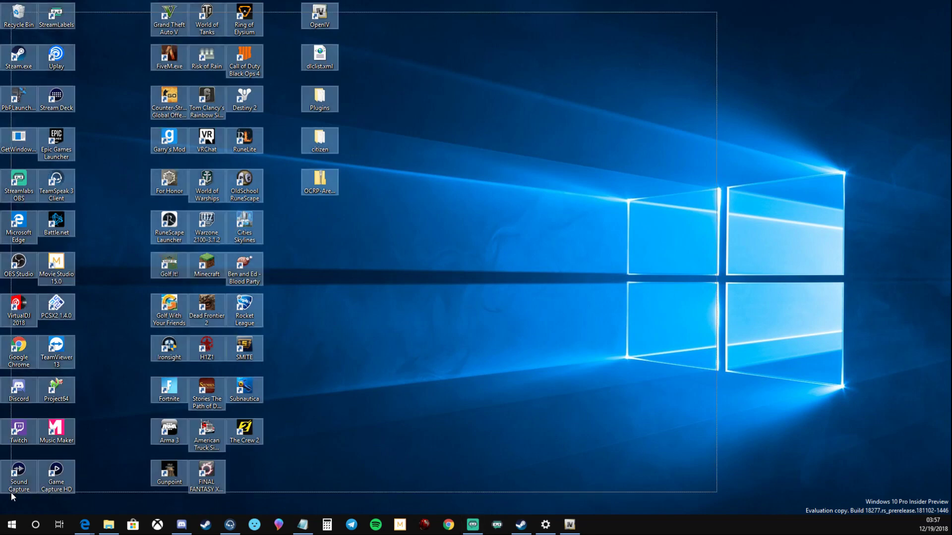
{"action": "left_click", "coordinate": [766, 159]}
{"action": "left_click_drag", "start_coordinate": [716, 37], "coordinate": [187, 514]}
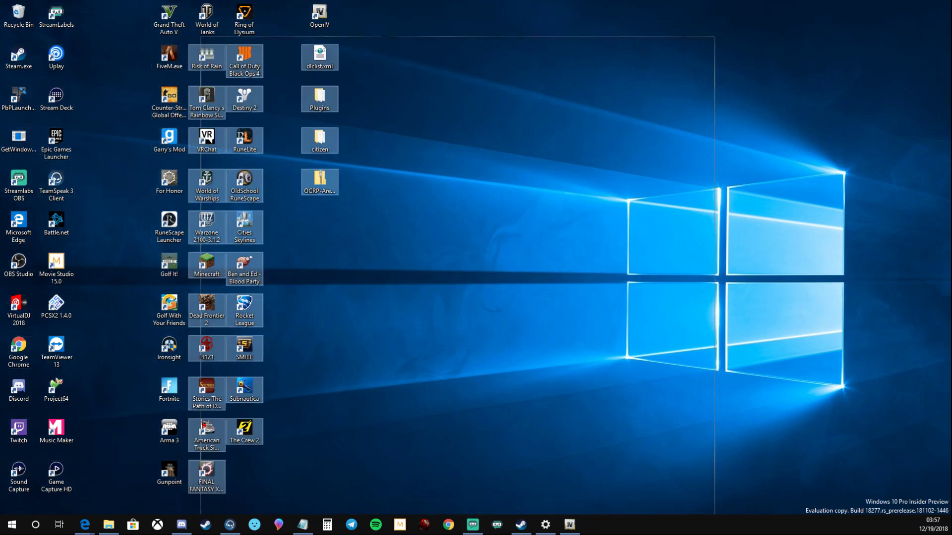
{"action": "left_click", "coordinate": [615, 113]}
{"action": "left_click_drag", "start_coordinate": [689, 41], "coordinate": [2, 513]}
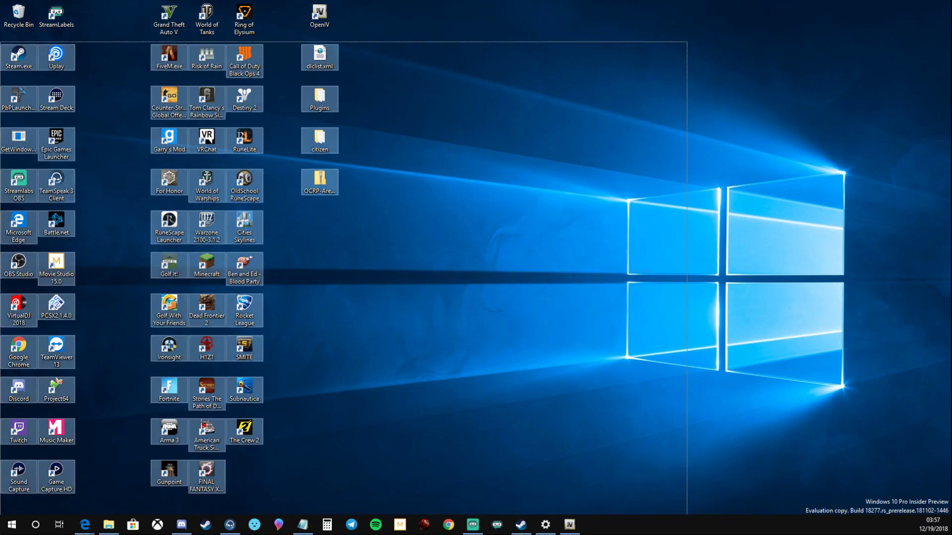
{"action": "left_click", "coordinate": [680, 185]}
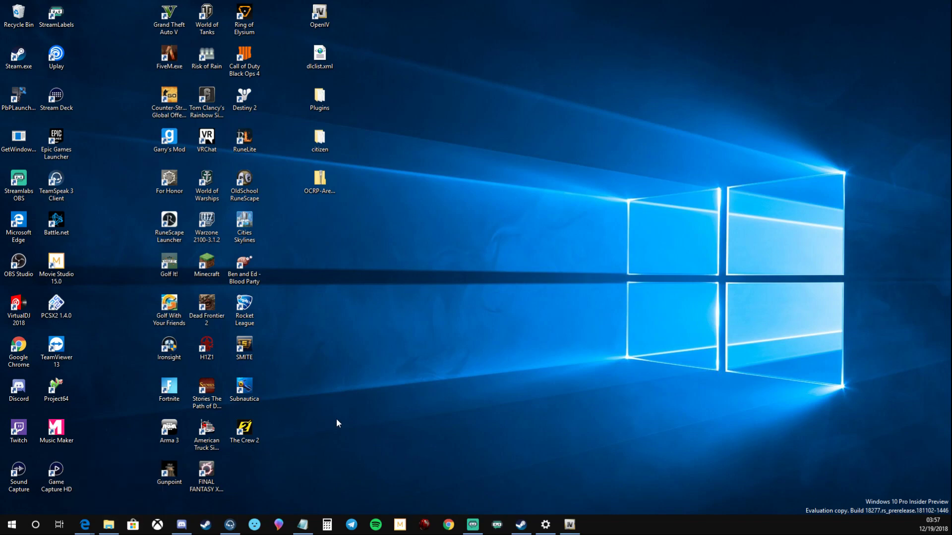
{"action": "mouse_move", "coordinate": [85, 524]}
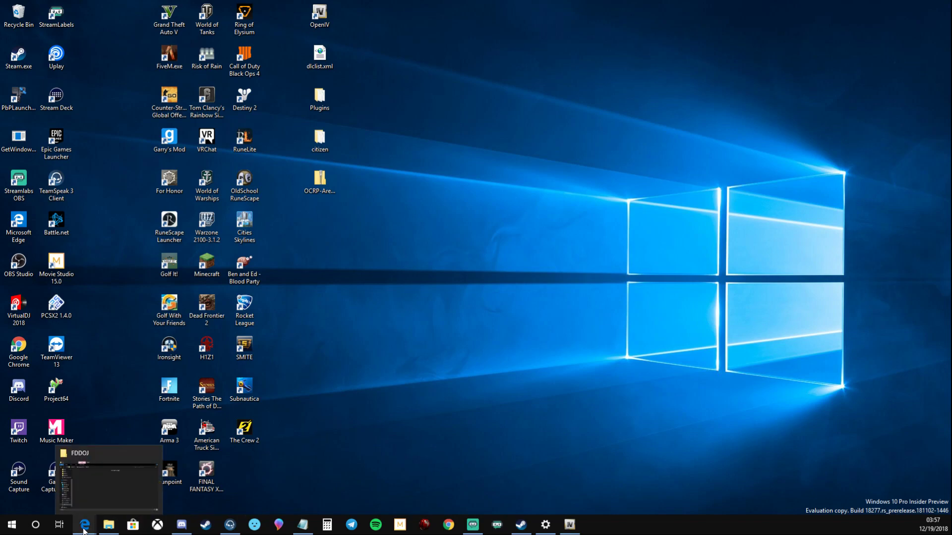
Step: Open the pasted OneDrive share link in Edge and start downloading common.zip
{"action": "left_click", "coordinate": [161, 487]}
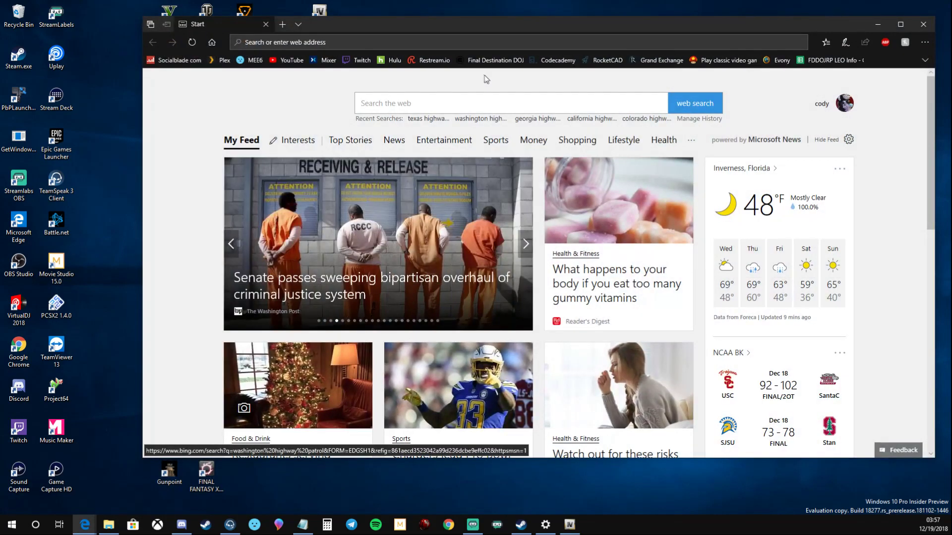
{"action": "right_click", "coordinate": [438, 42]}
{"action": "left_click", "coordinate": [446, 66]}
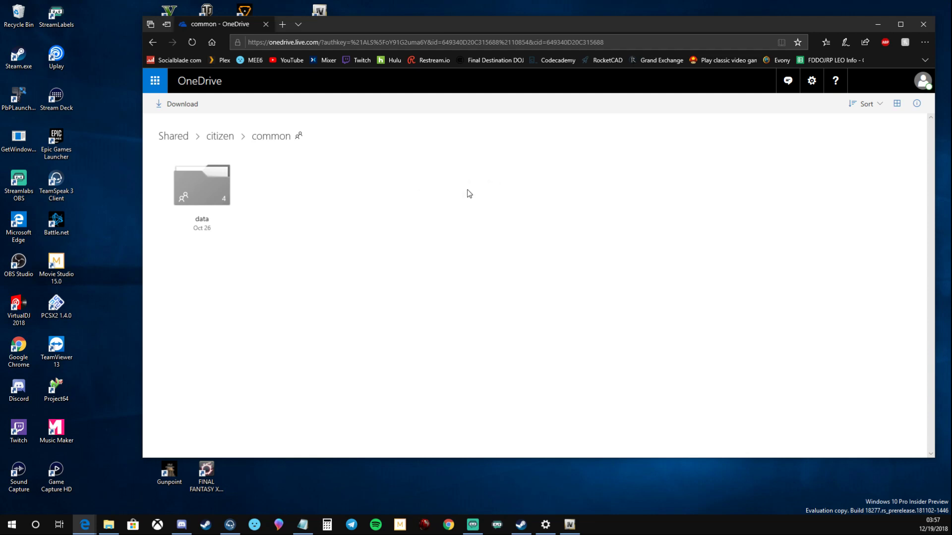
{"action": "left_click", "coordinate": [182, 105]}
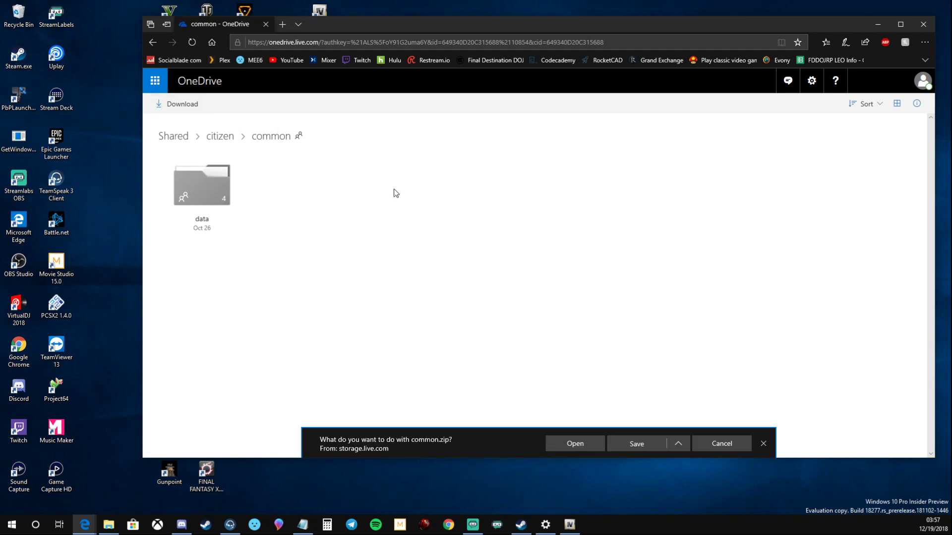
{"action": "left_click", "coordinate": [677, 444]}
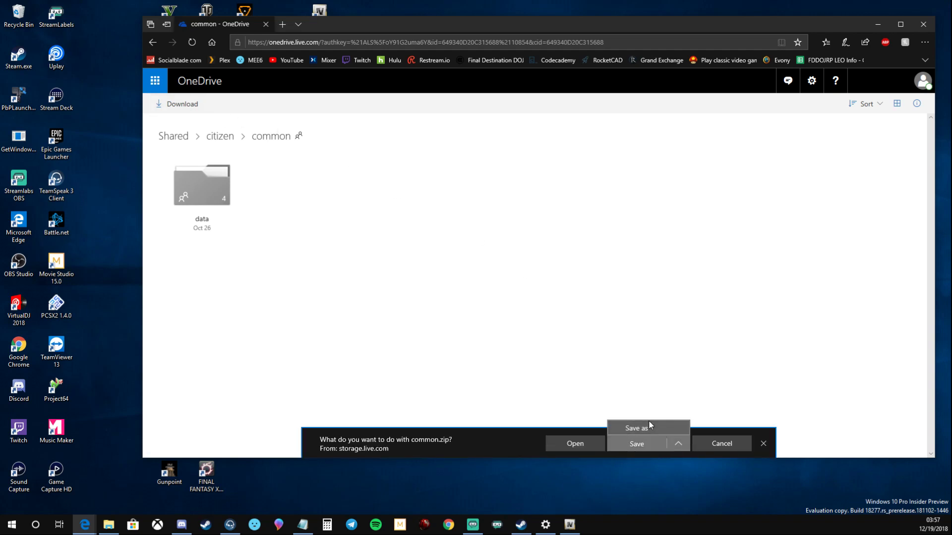
Step: Save common.zip to the Desktop using Save as
{"action": "left_click", "coordinate": [649, 421]}
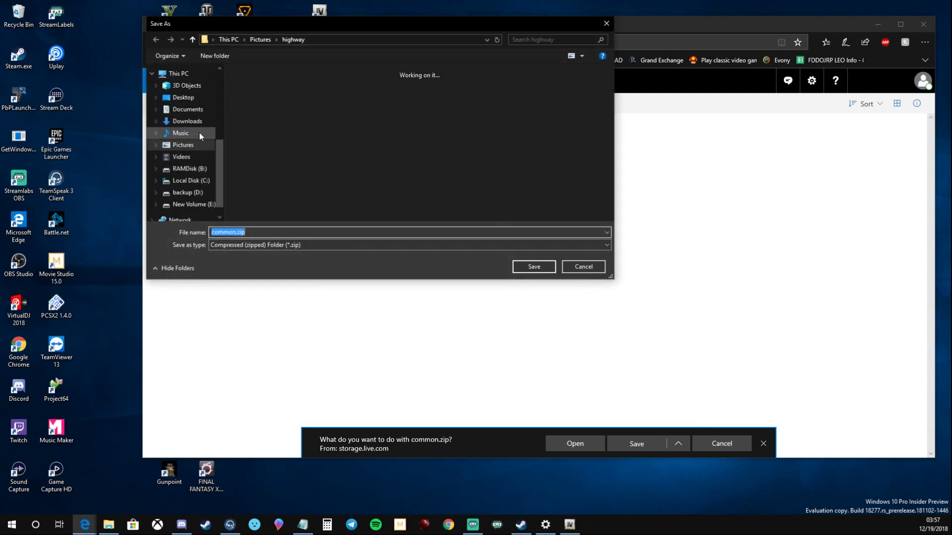
{"action": "scroll", "coordinate": [199, 132], "scroll_direction": "up", "scroll_amount": 2}
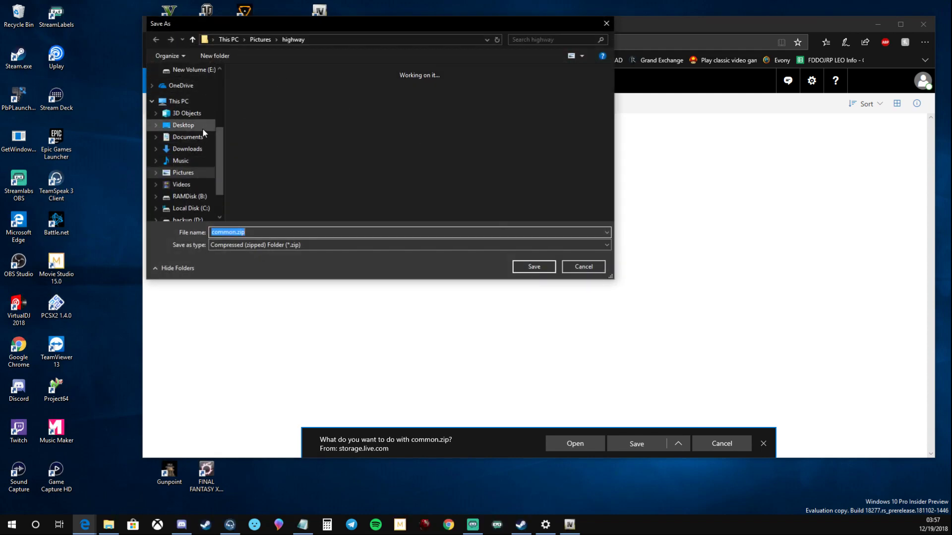
{"action": "left_click", "coordinate": [183, 125]}
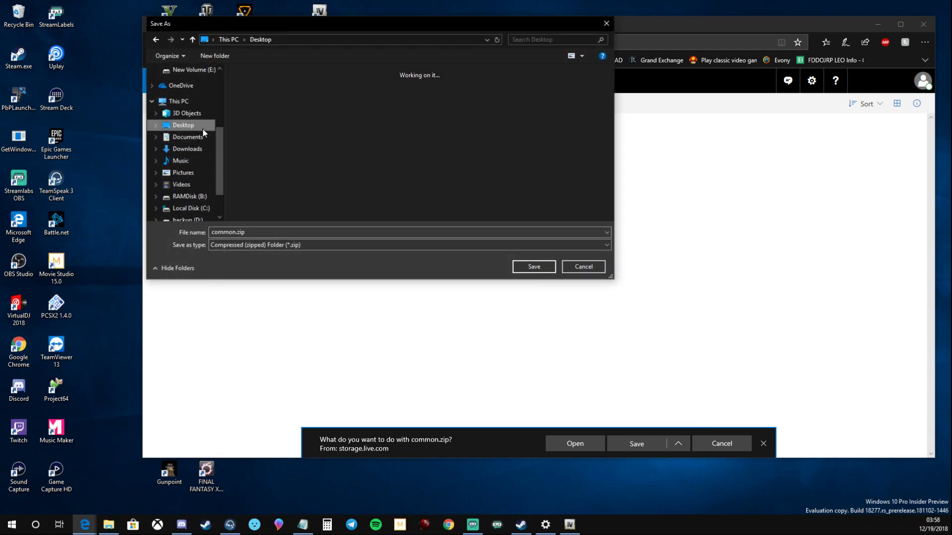
{"action": "left_click", "coordinate": [533, 267]}
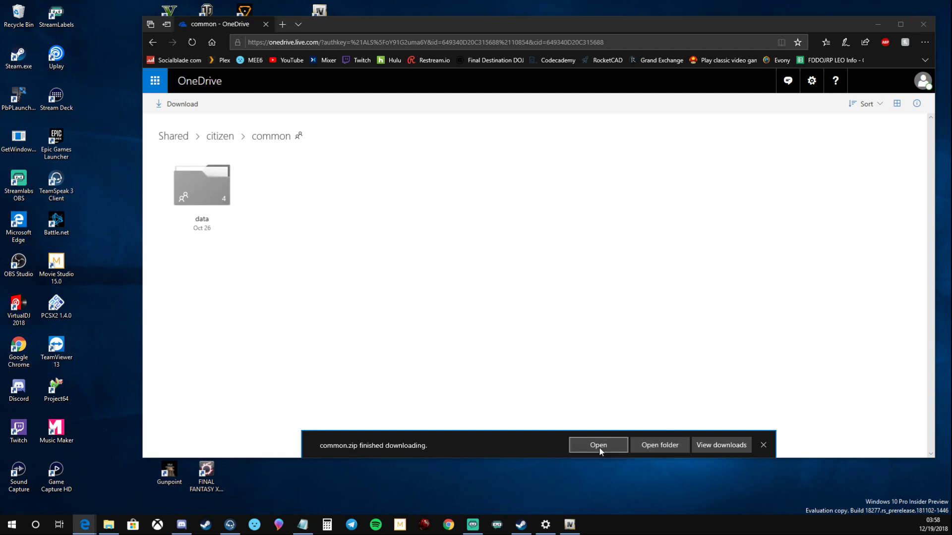
Step: Extract all of common.zip into a common folder on the Desktop
{"action": "left_click", "coordinate": [660, 445]}
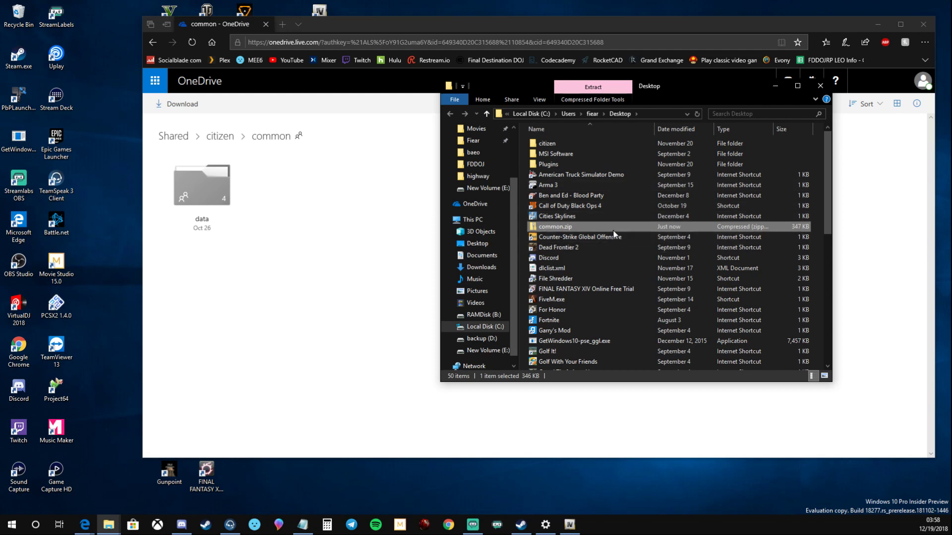
{"action": "key", "text": "F2"}
{"action": "right_click", "coordinate": [612, 231]}
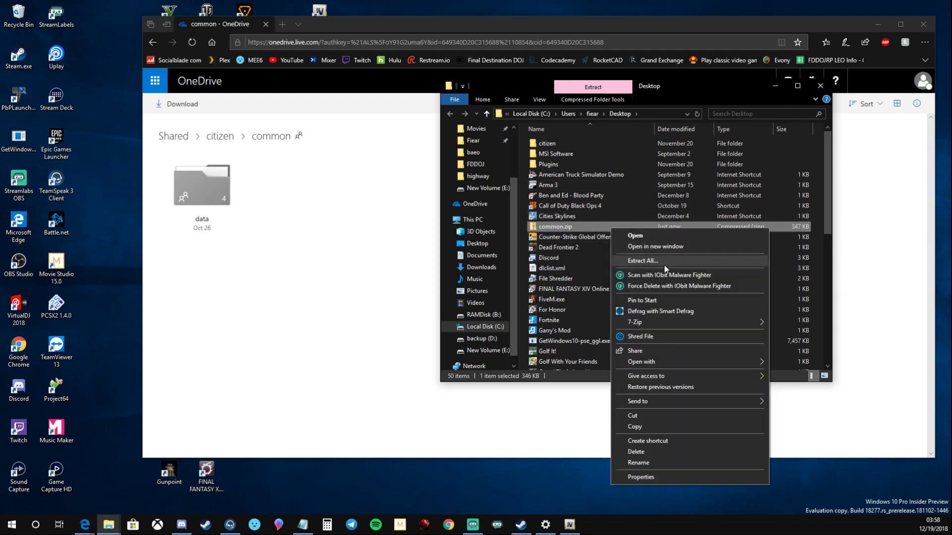
{"action": "left_click", "coordinate": [662, 262]}
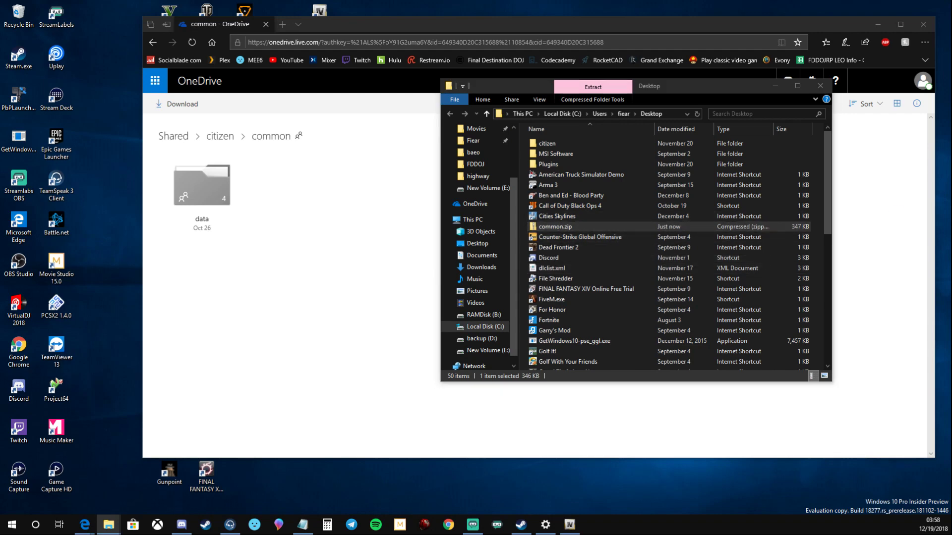
{"action": "left_click", "coordinate": [821, 86]}
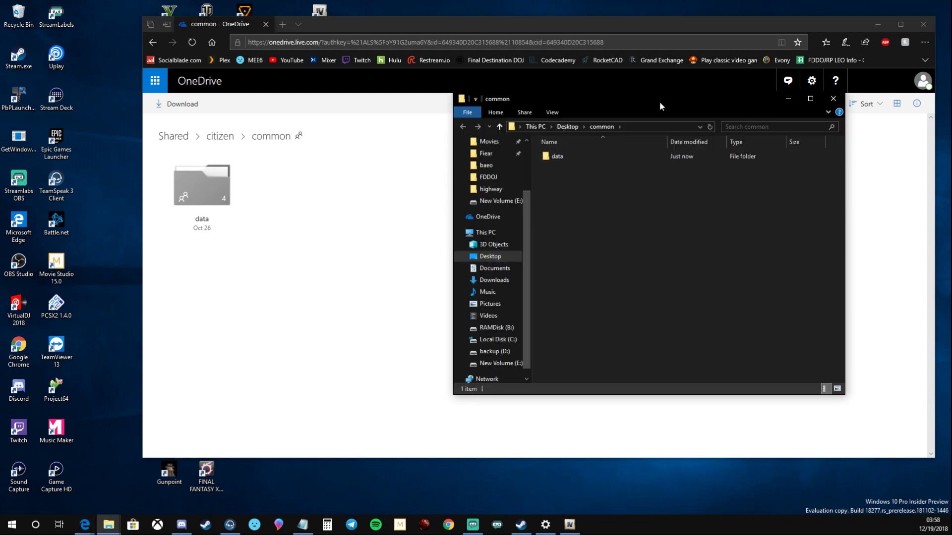
{"action": "left_click_drag", "start_coordinate": [659, 102], "coordinate": [616, 104]}
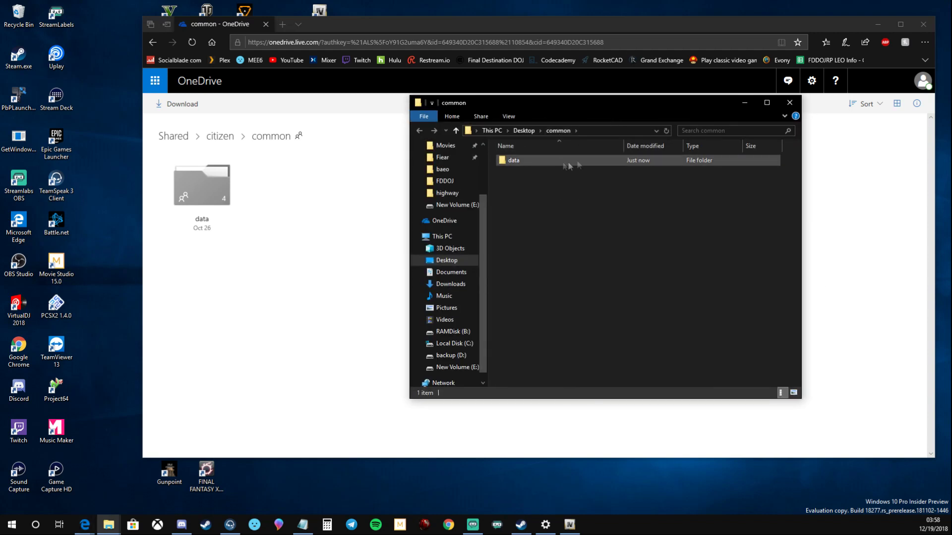
Step: Close Edge, move the common window up-right, and select the FiveM desktop shortcut
{"action": "left_click", "coordinate": [923, 23]}
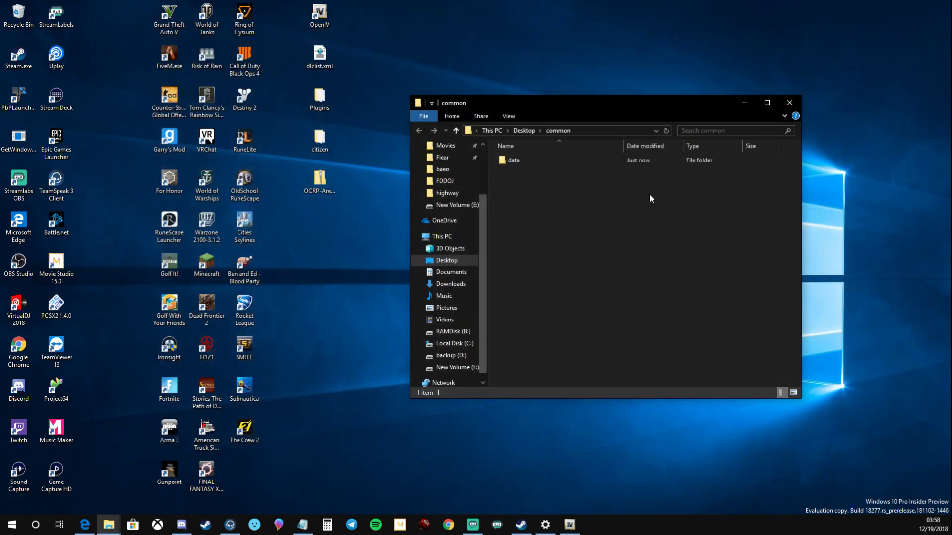
{"action": "left_click_drag", "start_coordinate": [604, 105], "coordinate": [699, 77]}
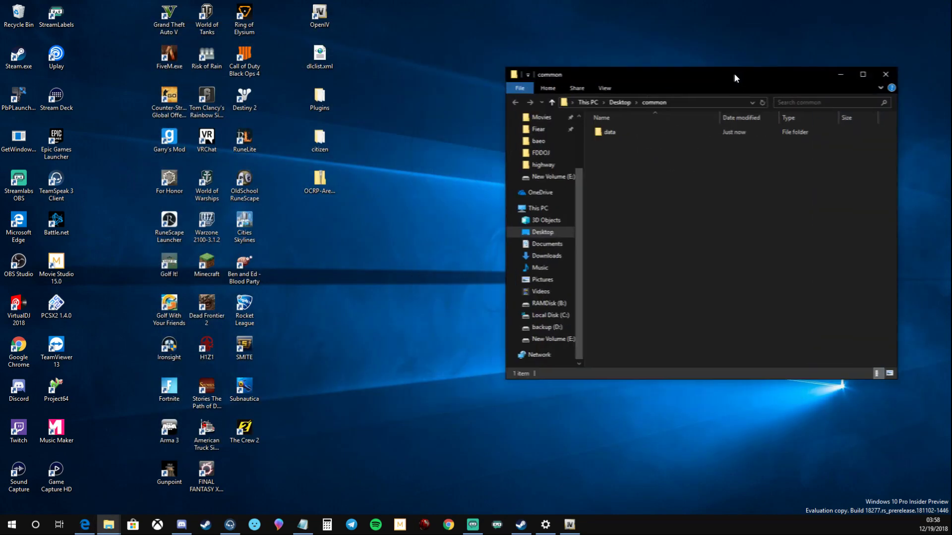
{"action": "left_click", "coordinate": [654, 133]}
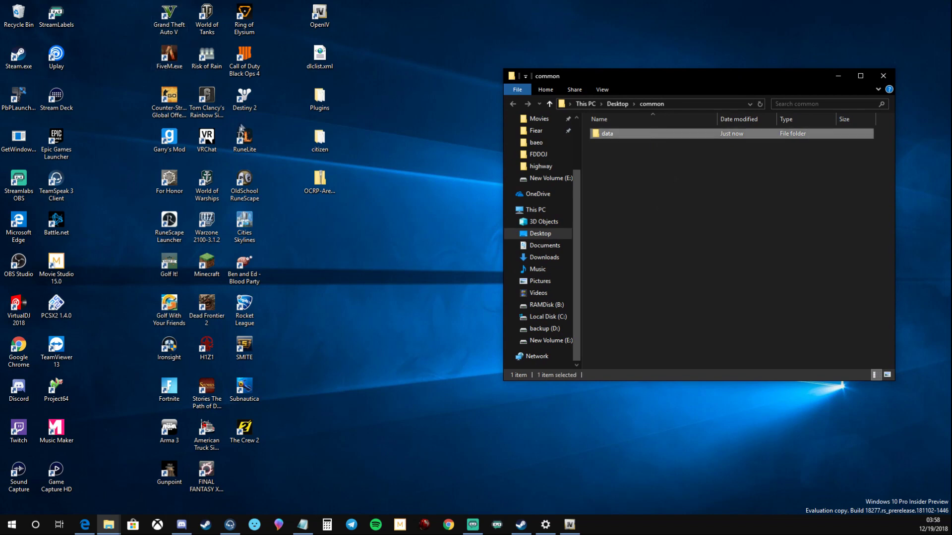
{"action": "left_click", "coordinate": [169, 58]}
{"action": "right_click", "coordinate": [171, 64]}
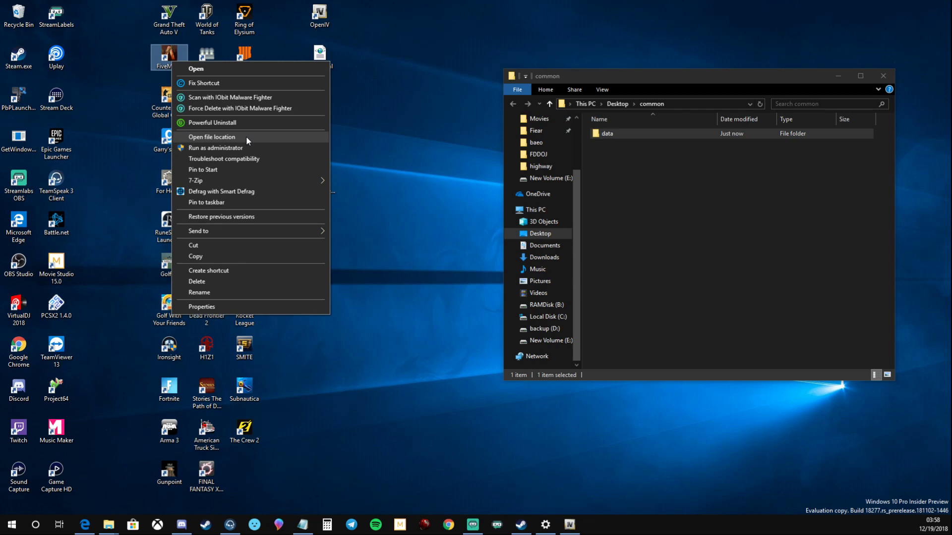
Step: Open FiveM's file location and browse to FiveM Application Data › citizen › common
{"action": "left_click", "coordinate": [246, 136]}
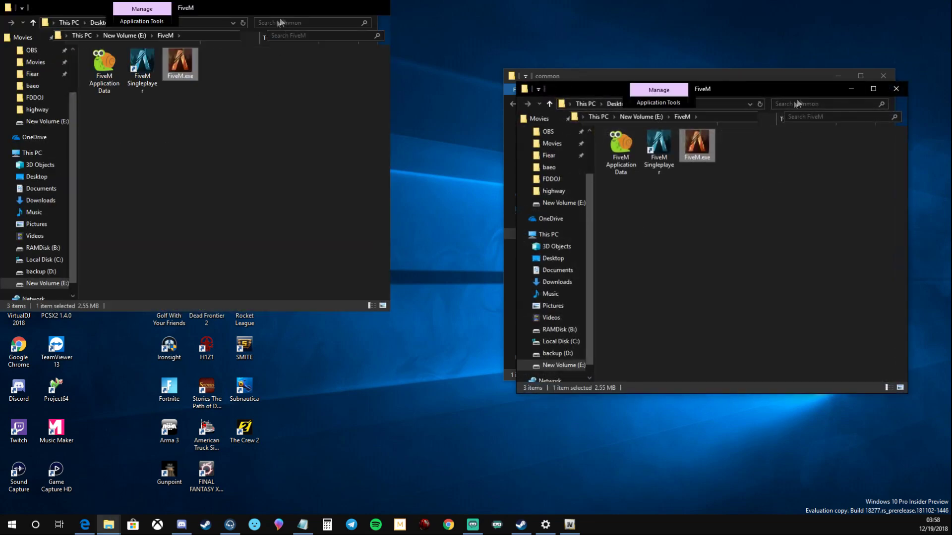
{"action": "left_click_drag", "start_coordinate": [797, 96], "coordinate": [373, 149]}
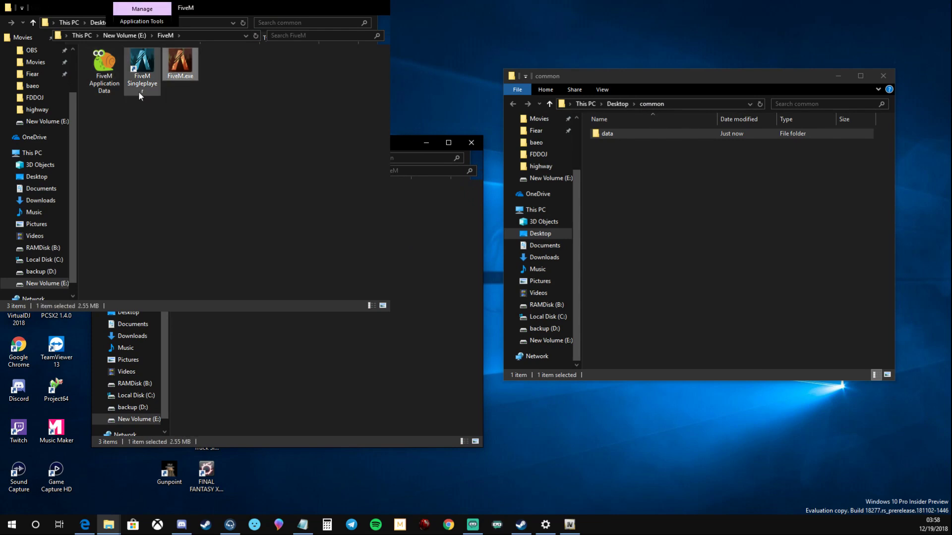
{"action": "double_click", "coordinate": [103, 69]}
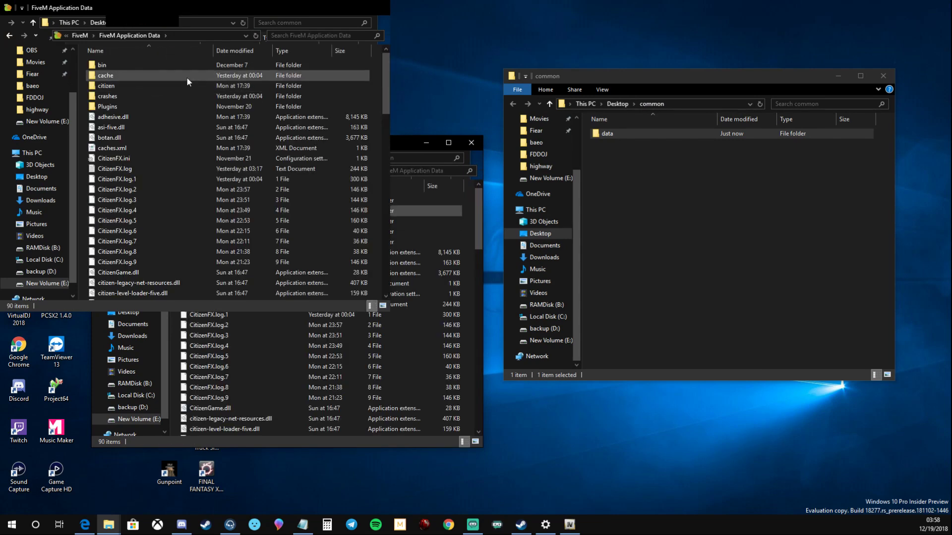
{"action": "double_click", "coordinate": [138, 84]}
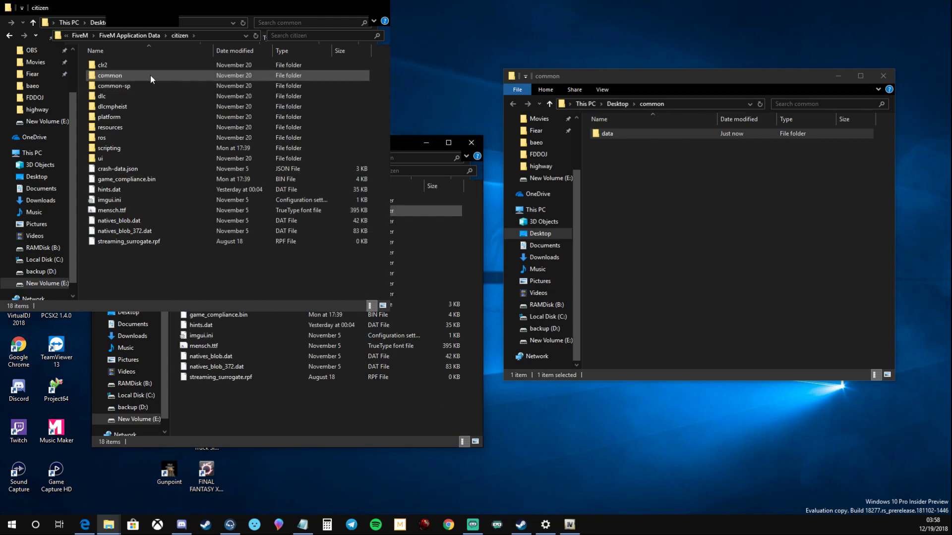
{"action": "double_click", "coordinate": [152, 76]}
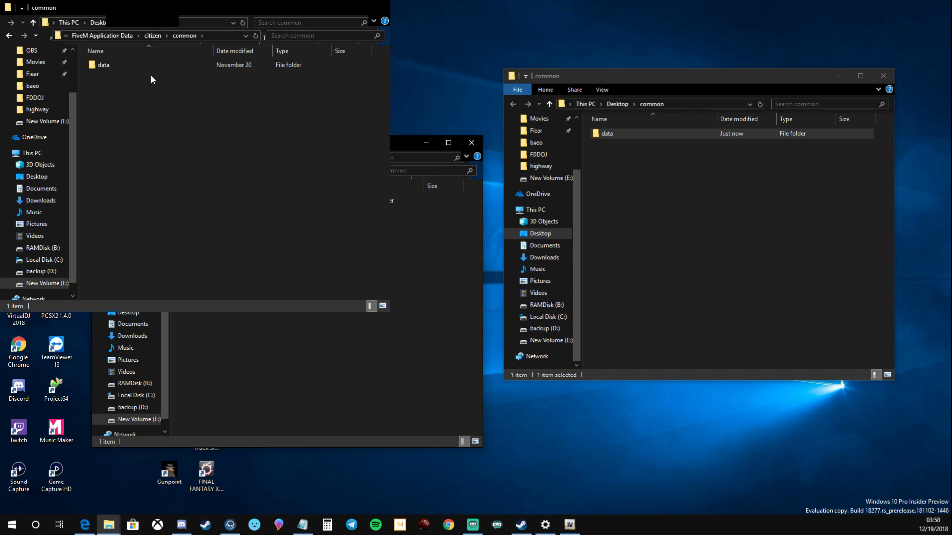
{"action": "left_click", "coordinate": [203, 69]}
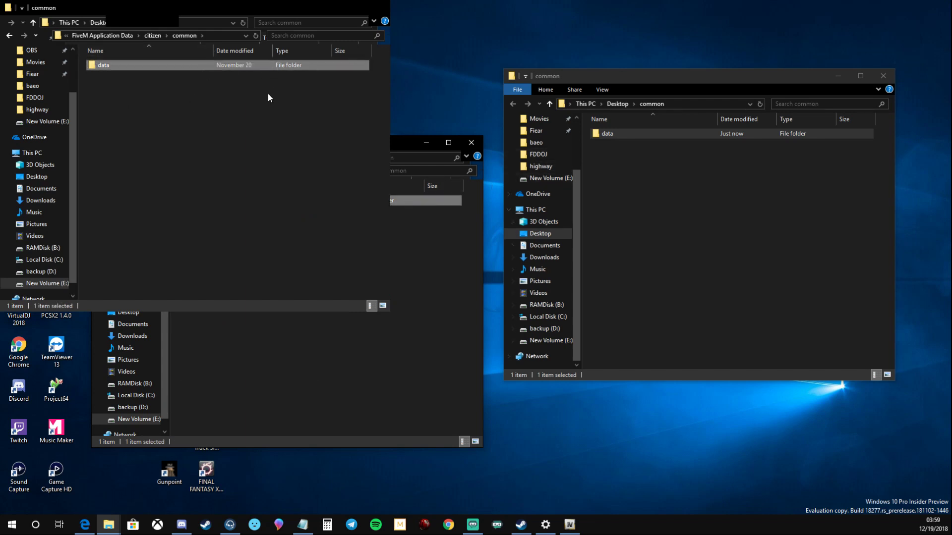
{"action": "left_click", "coordinate": [650, 134]}
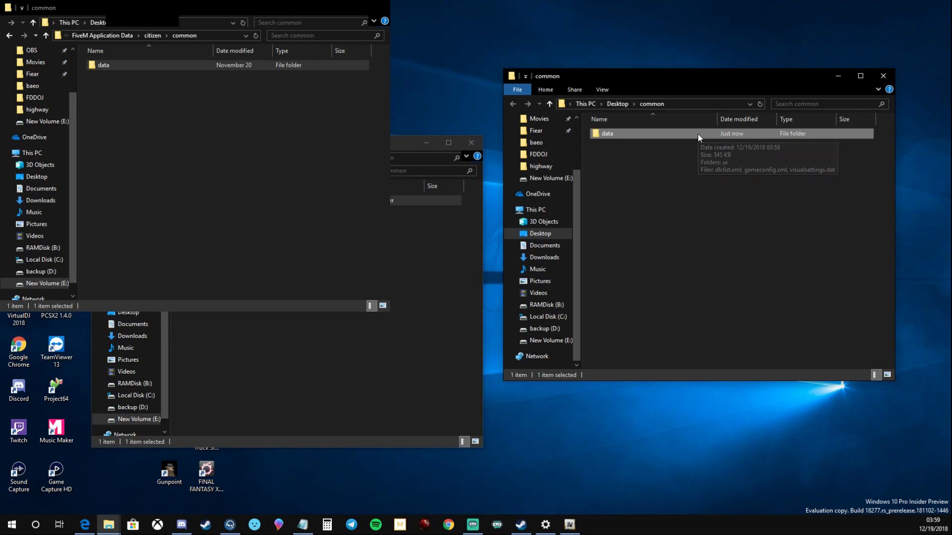
Step: Drag the extracted data folder into FiveM's citizen › common folder
{"action": "mouse_move", "coordinate": [698, 134]}
{"action": "left_mouse_down"}
{"action": "mouse_move", "coordinate": [706, 185]}
{"action": "mouse_move", "coordinate": [654, 194]}
{"action": "left_mouse_up"}
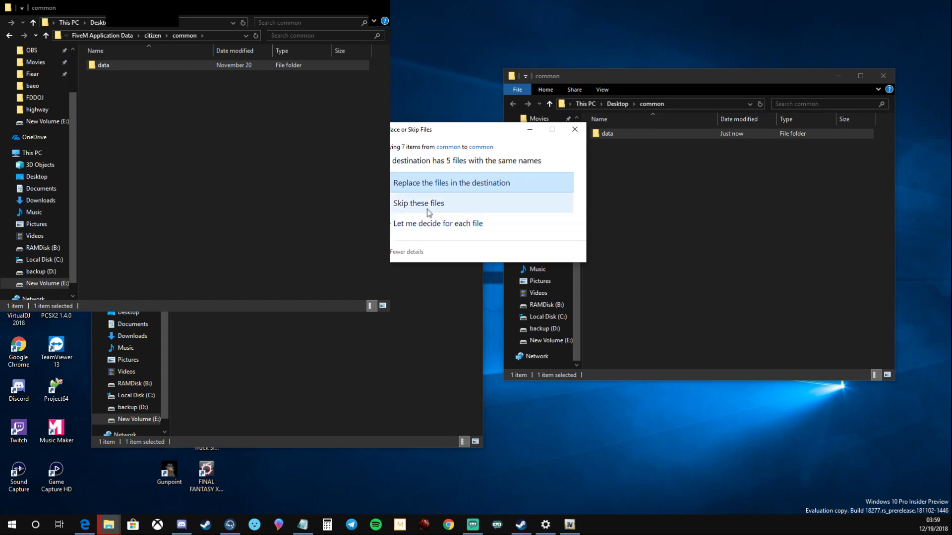
Step: Replace the 5 files, confirm mapzoomdata.meta in data › ui, and close both windows
{"action": "left_click", "coordinate": [452, 183]}
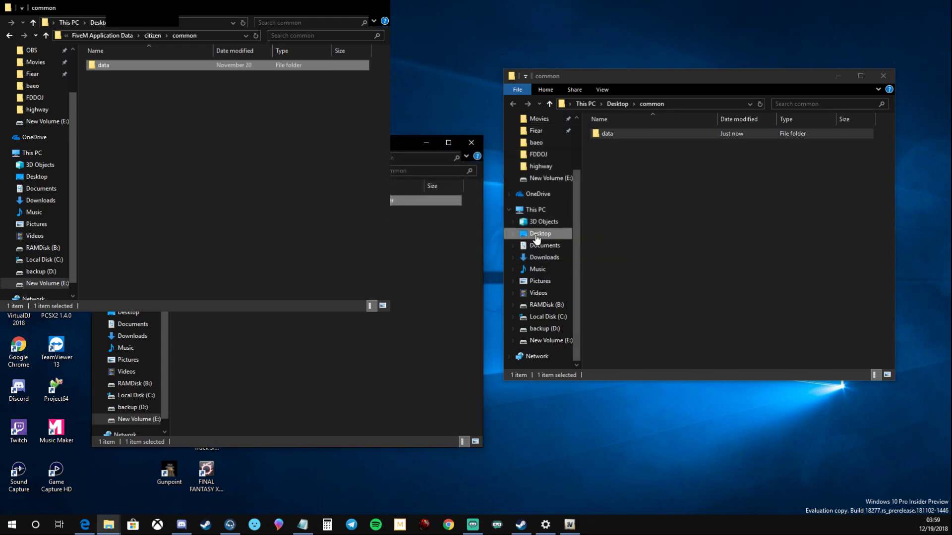
{"action": "double_click", "coordinate": [285, 66]}
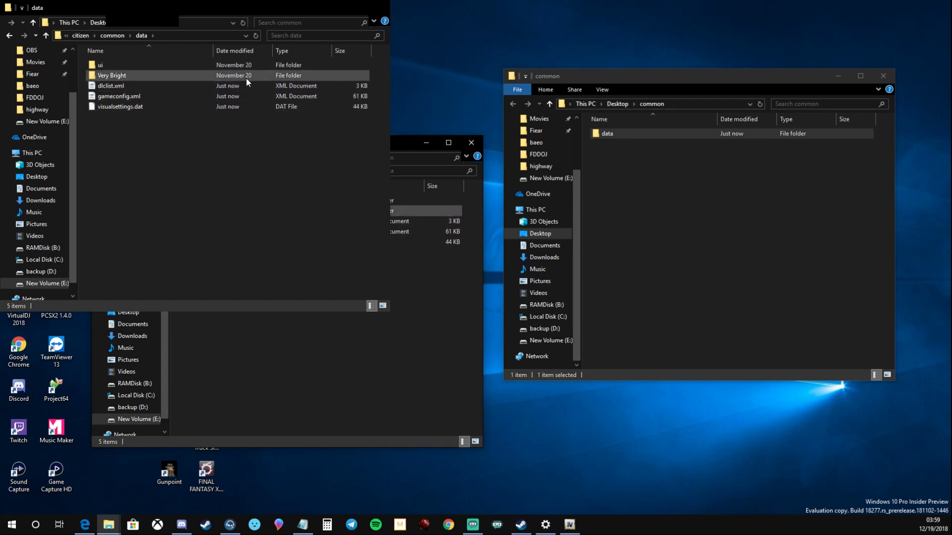
{"action": "left_click_drag", "start_coordinate": [242, 122], "coordinate": [181, 74]}
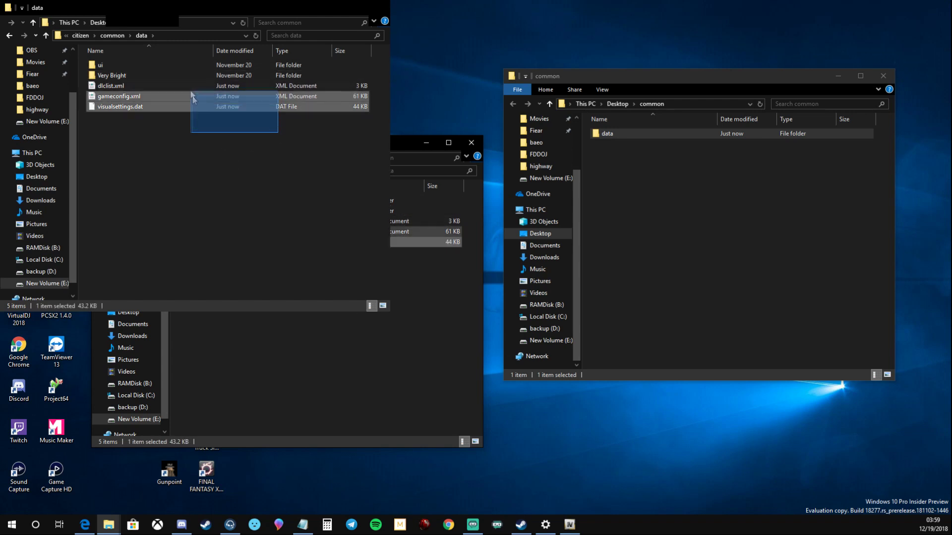
{"action": "double_click", "coordinate": [179, 68]}
{"action": "left_click", "coordinate": [178, 66]}
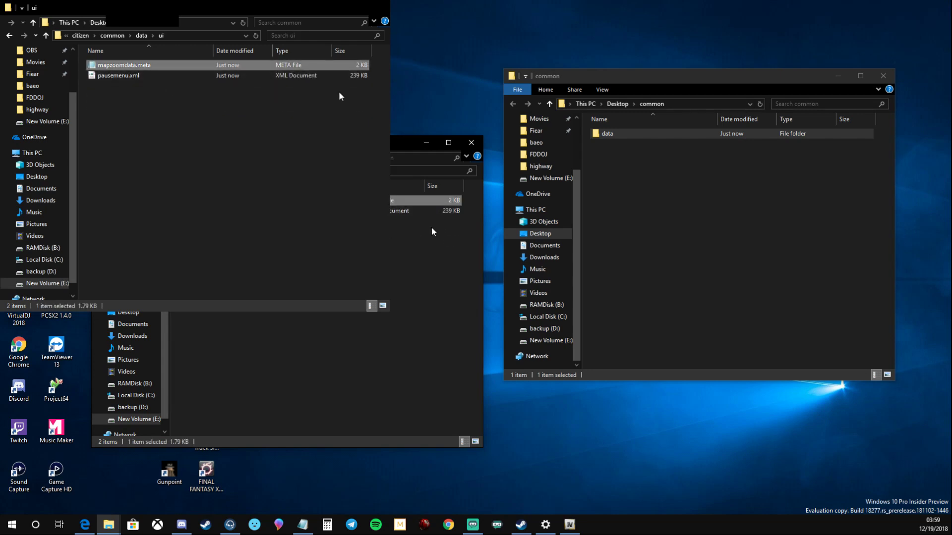
{"action": "left_click", "coordinate": [472, 143]}
{"action": "left_click", "coordinate": [381, 7]}
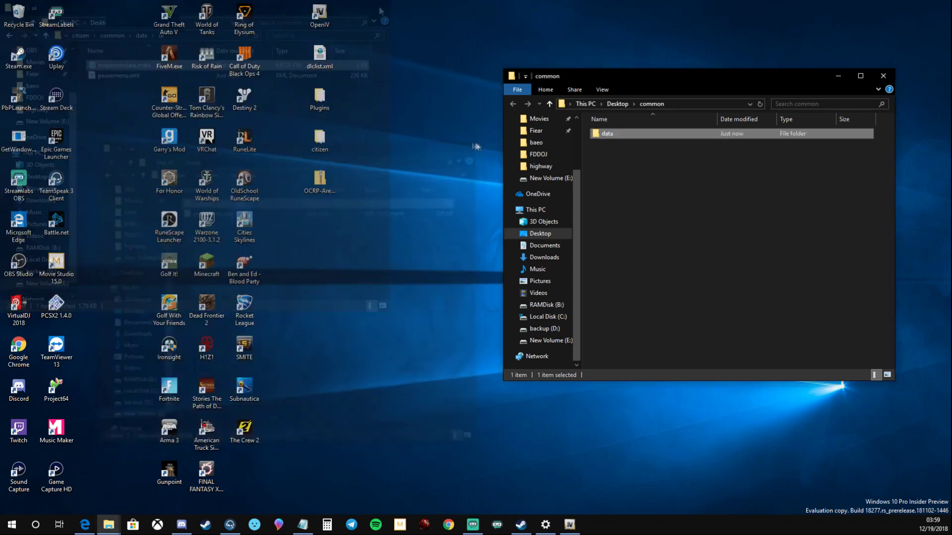
Step: Close the last common window and launch FiveM.exe from the Steam library
{"action": "left_click", "coordinate": [884, 78]}
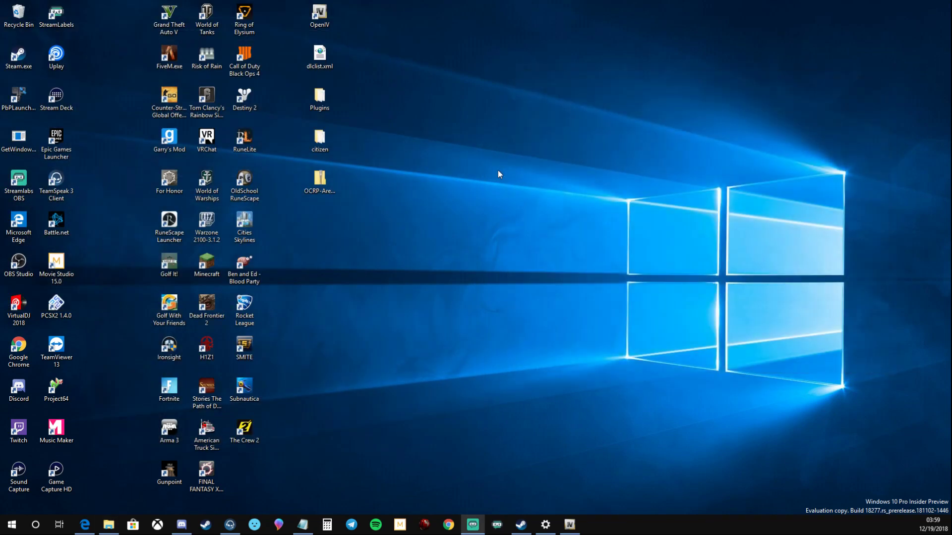
{"action": "left_click", "coordinate": [522, 526]}
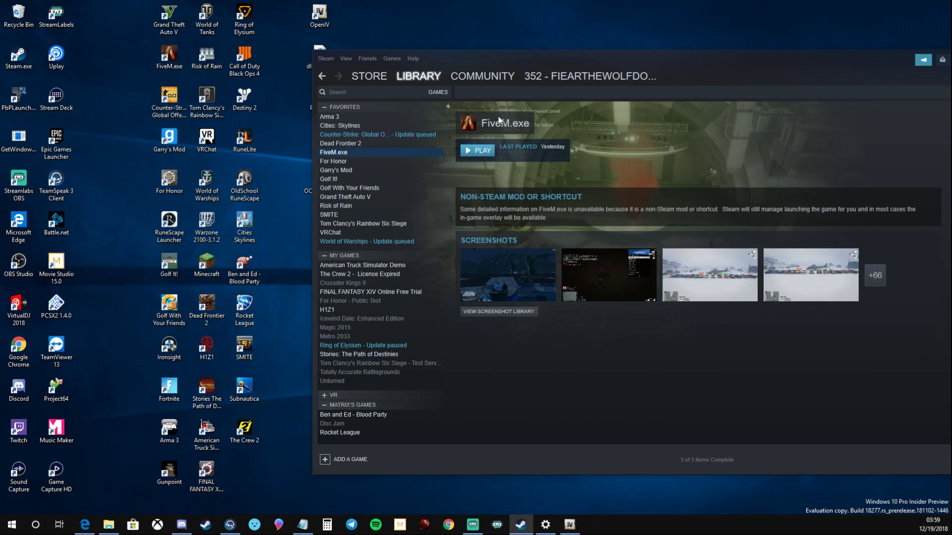
{"action": "left_click", "coordinate": [478, 150]}
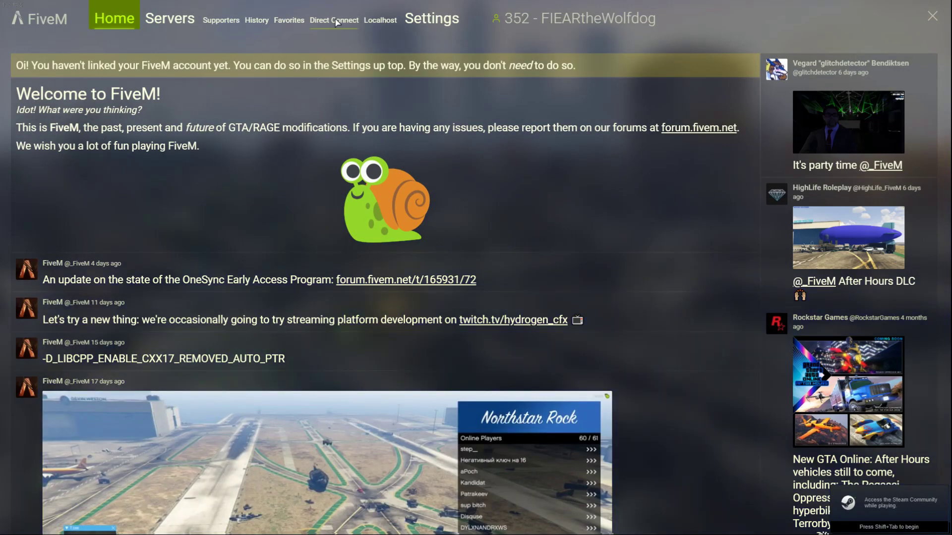
Step: Direct-connect to the Los Santos Department of Justice server from the recent list
{"action": "left_click", "coordinate": [336, 22]}
{"action": "left_click", "coordinate": [214, 138]}
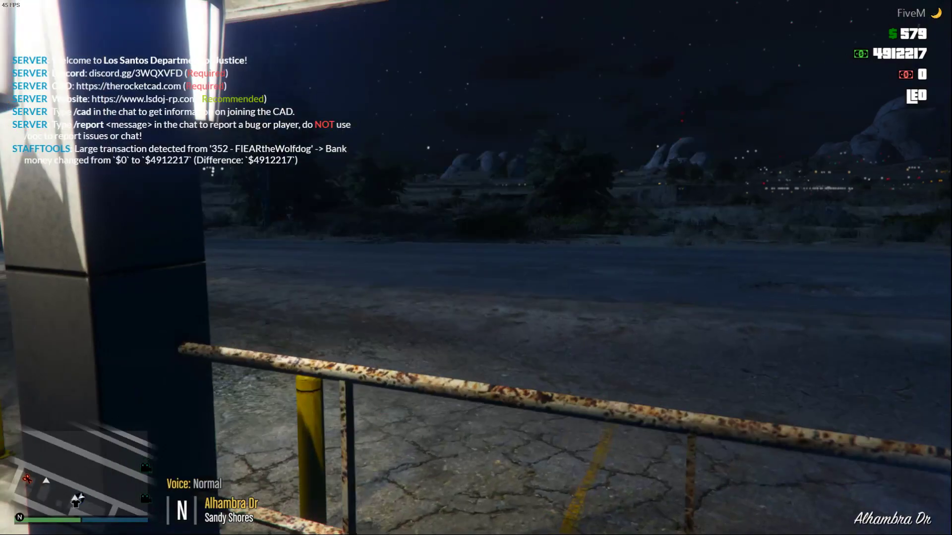
{"action": "key", "text": "w"}
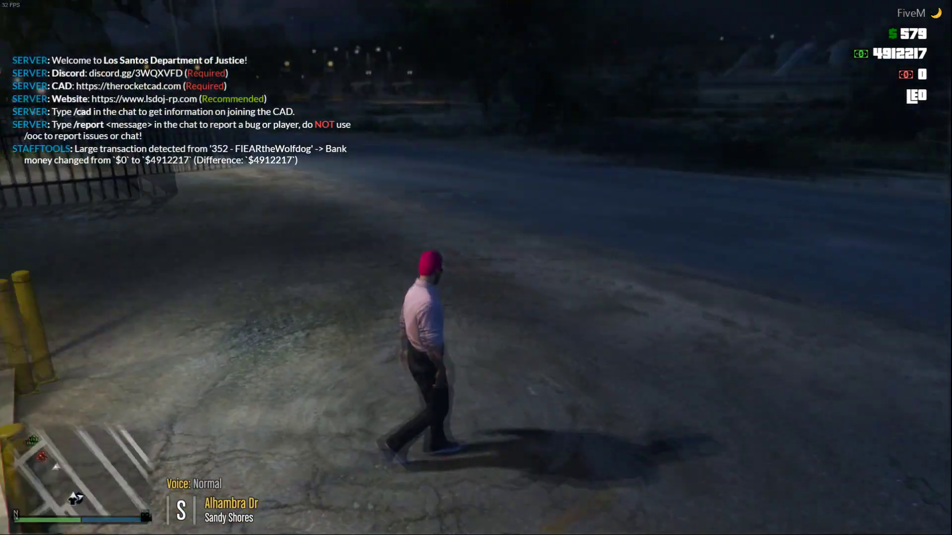
Step: Zoom the full-screen pause map into the city streets, then pan toward Sandy Shores
{"action": "key", "text": "Escape"}
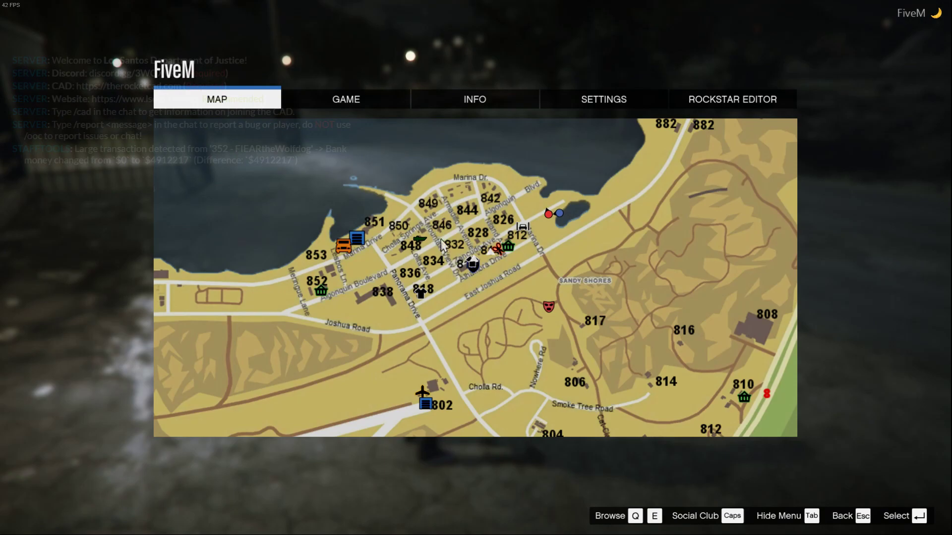
{"action": "left_click", "coordinate": [626, 295]}
{"action": "scroll", "coordinate": [498, 306], "scroll_direction": "down", "scroll_amount": 5}
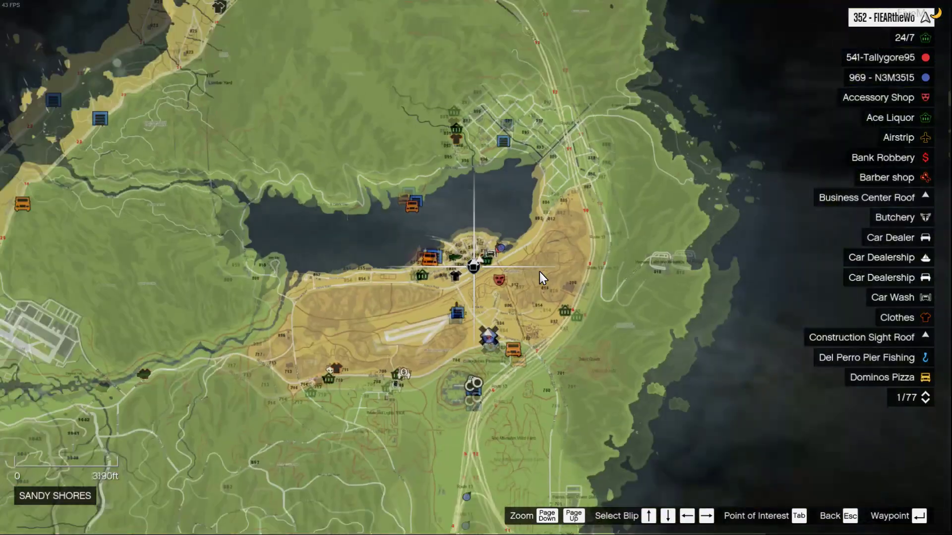
{"action": "scroll", "coordinate": [499, 307], "scroll_direction": "down", "scroll_amount": 3}
{"action": "key", "text": "Page_Down"}
{"action": "scroll", "coordinate": [499, 206], "scroll_direction": "up", "scroll_amount": 5}
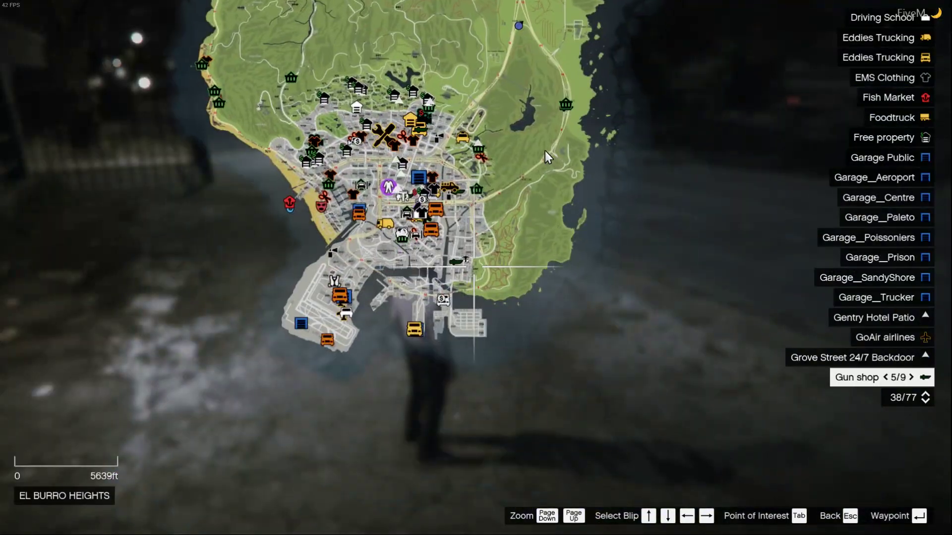
{"action": "scroll", "coordinate": [500, 206], "scroll_direction": "up", "scroll_amount": 3}
{"action": "scroll", "coordinate": [499, 206], "scroll_direction": "up", "scroll_amount": 4}
{"action": "scroll", "coordinate": [492, 180], "scroll_direction": "up", "scroll_amount": 3}
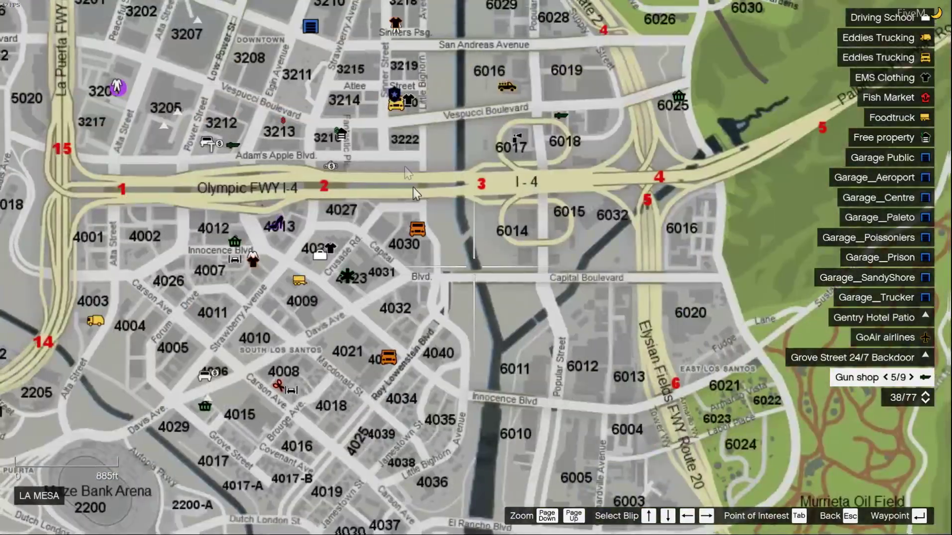
{"action": "mouse_move", "coordinate": [413, 187]}
{"action": "left_mouse_down"}
{"action": "mouse_move", "coordinate": [544, 309]}
{"action": "mouse_move", "coordinate": [520, 447]}
{"action": "left_mouse_up"}
{"action": "left_click_drag", "start_coordinate": [484, 149], "coordinate": [505, 409]}
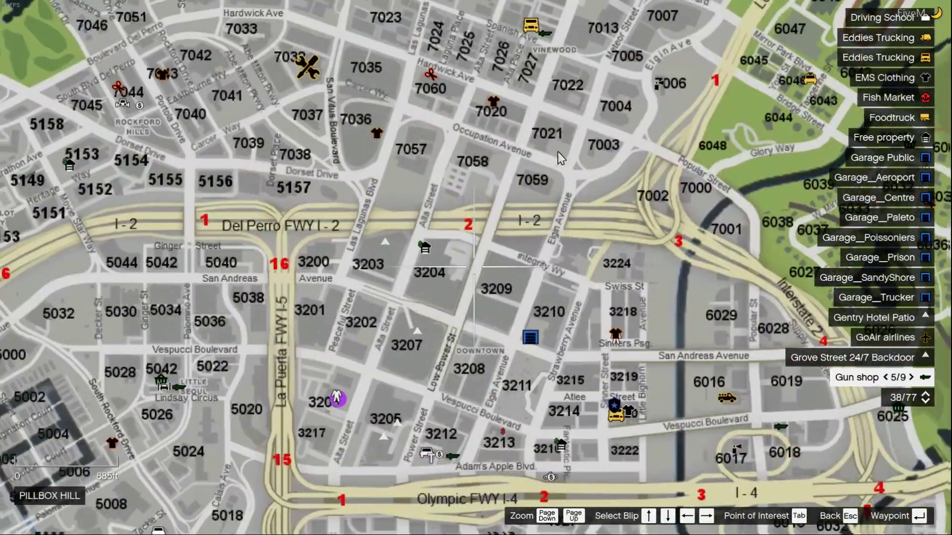
{"action": "left_click_drag", "start_coordinate": [483, 186], "coordinate": [491, 356]}
{"action": "scroll", "coordinate": [494, 250], "scroll_direction": "down", "scroll_amount": 2}
{"action": "scroll", "coordinate": [494, 250], "scroll_direction": "down", "scroll_amount": 2}
{"action": "scroll", "coordinate": [497, 250], "scroll_direction": "down", "scroll_amount": 4}
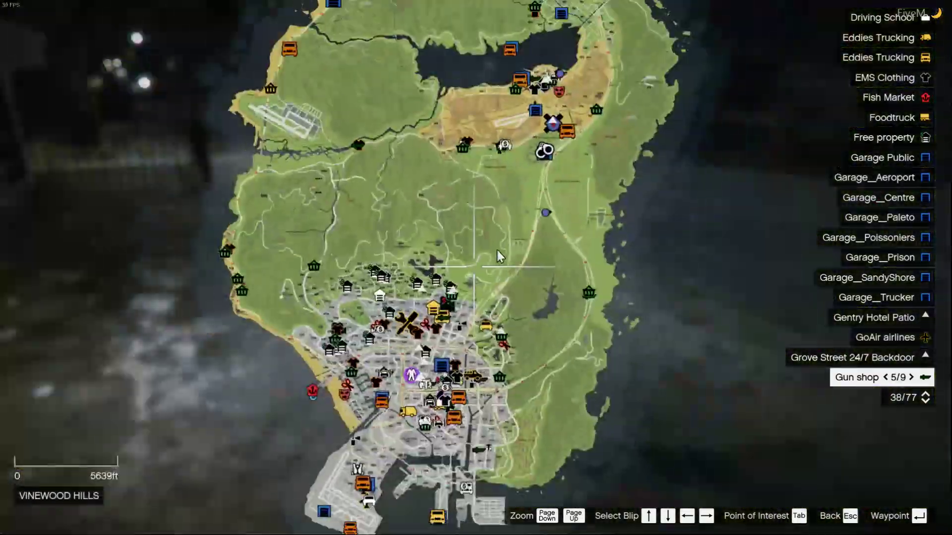
{"action": "scroll", "coordinate": [499, 252], "scroll_direction": "up", "scroll_amount": 5}
{"action": "scroll", "coordinate": [498, 252], "scroll_direction": "down", "scroll_amount": 3}
{"action": "scroll", "coordinate": [498, 251], "scroll_direction": "down", "scroll_amount": 4}
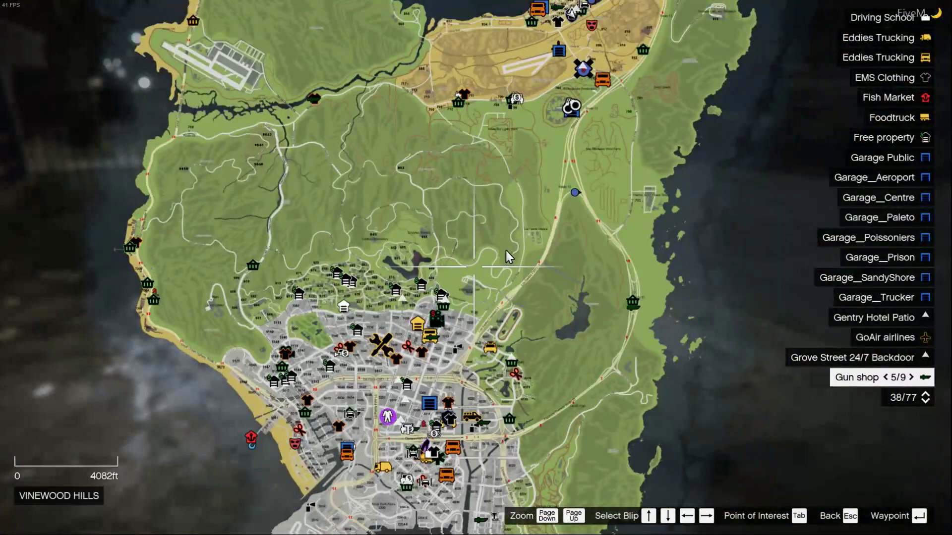
{"action": "left_click_drag", "start_coordinate": [506, 257], "coordinate": [464, 379]}
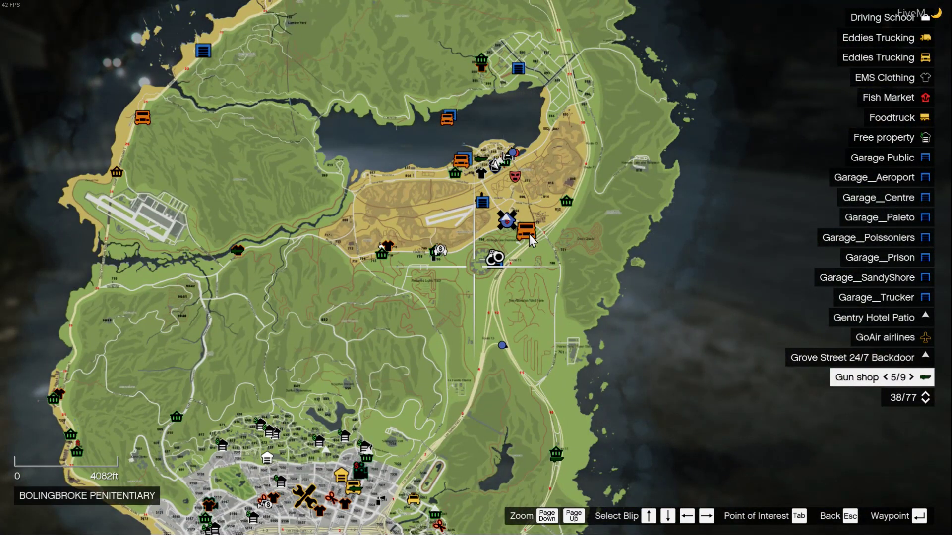
{"action": "key", "text": "Escape"}
{"action": "key", "text": "Escape"}
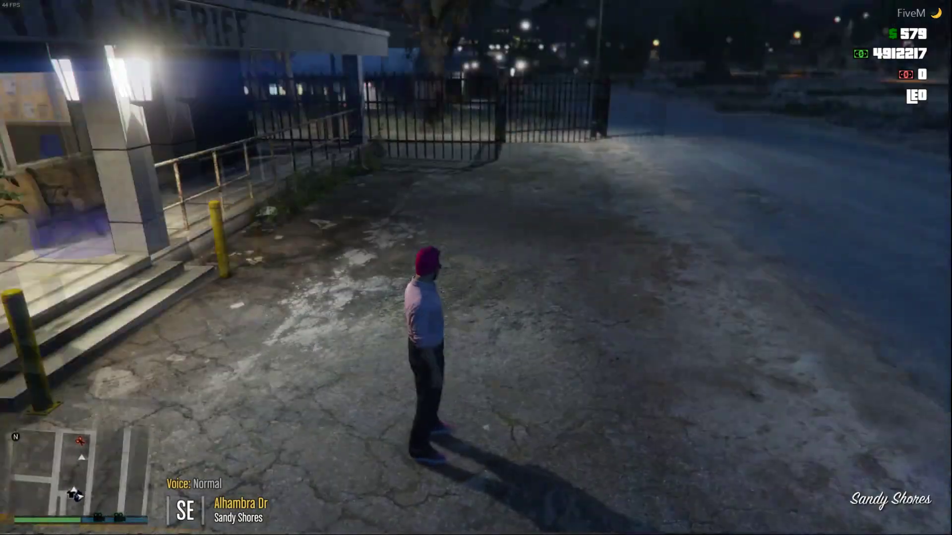
Step: Walk up onto the Sandy Shores sheriff station porch and bring up the vehicle menu
{"action": "key", "text": "w"}
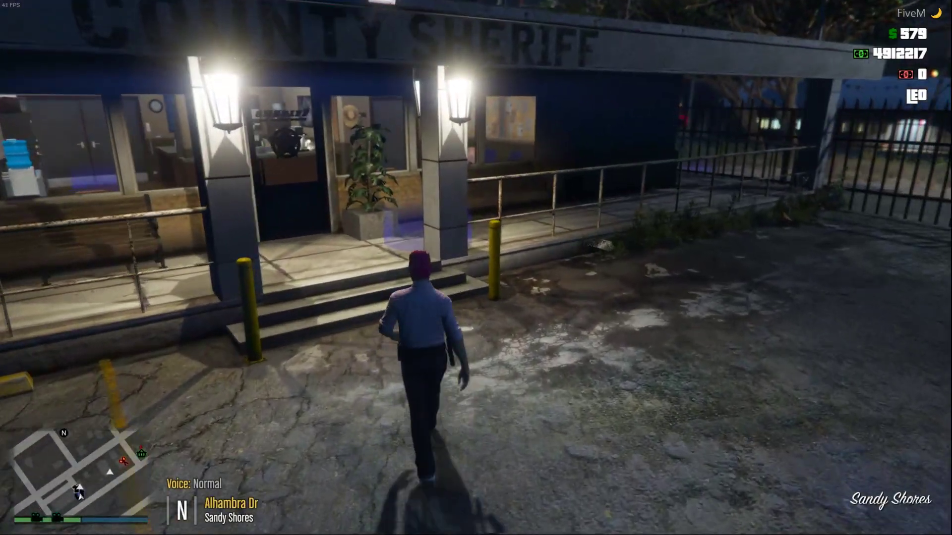
{"action": "key", "text": "w"}
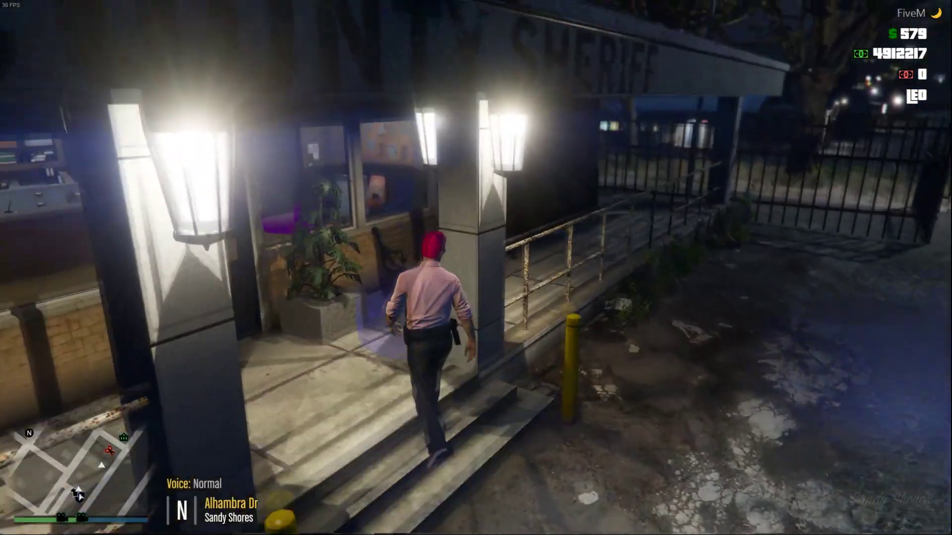
{"action": "key", "text": "e"}
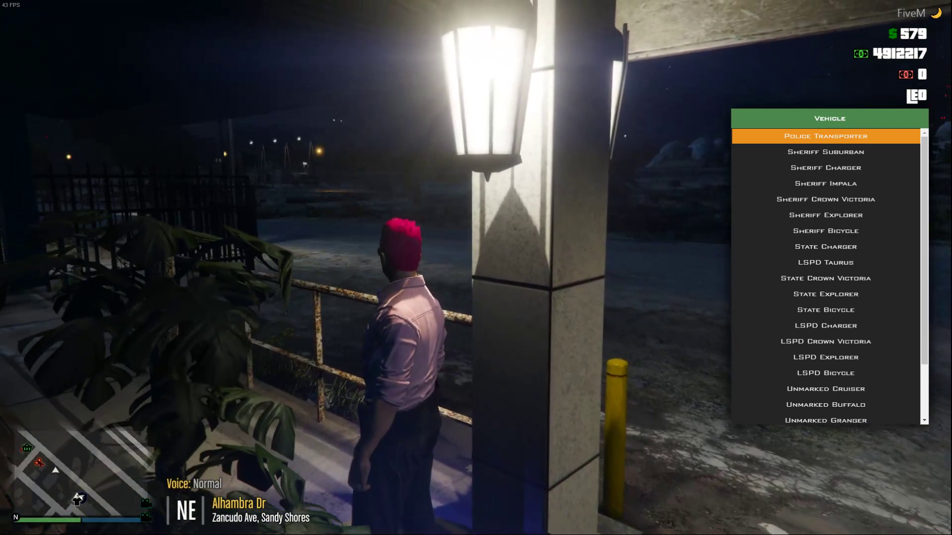
Step: Pick a patrol car from the vehicle list and take it out in front of the station
{"action": "key", "text": "Down"}
{"action": "key", "text": "Down"}
{"action": "key", "text": "Down"}
{"action": "key", "text": "Down"}
{"action": "key", "text": "Down"}
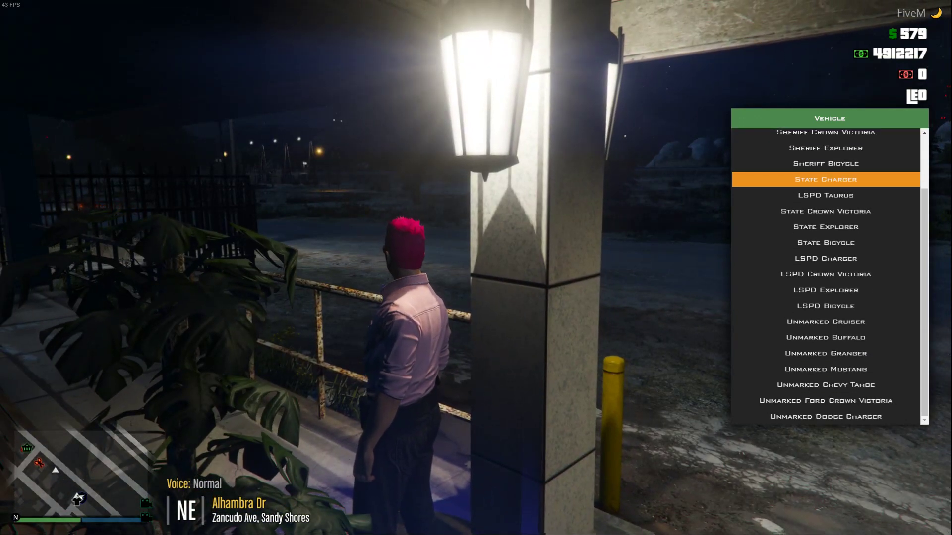
{"action": "key", "text": "Down"}
{"action": "key", "text": "Down"}
{"action": "key", "text": "Down"}
{"action": "key", "text": "Down"}
{"action": "key", "text": "Down"}
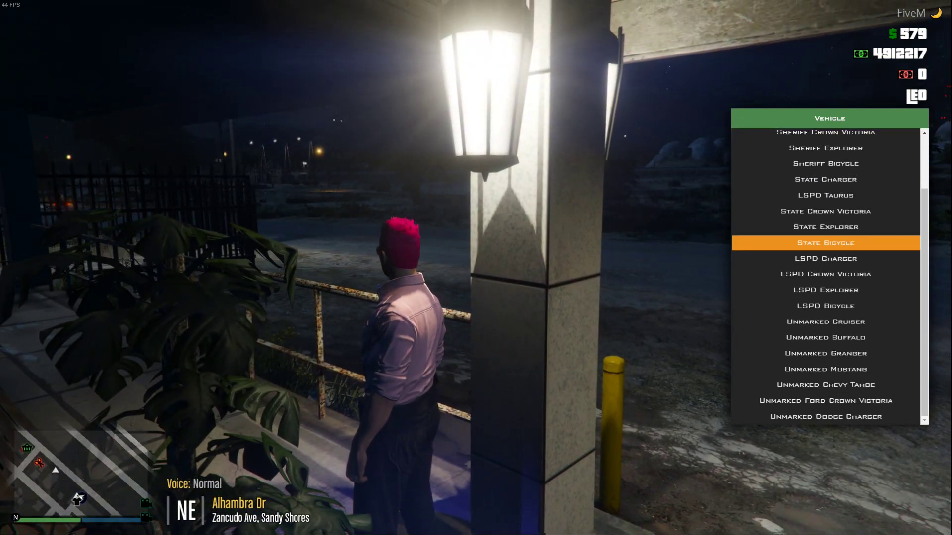
{"action": "key", "text": "Down"}
{"action": "key", "text": "Down"}
{"action": "key", "text": "Down"}
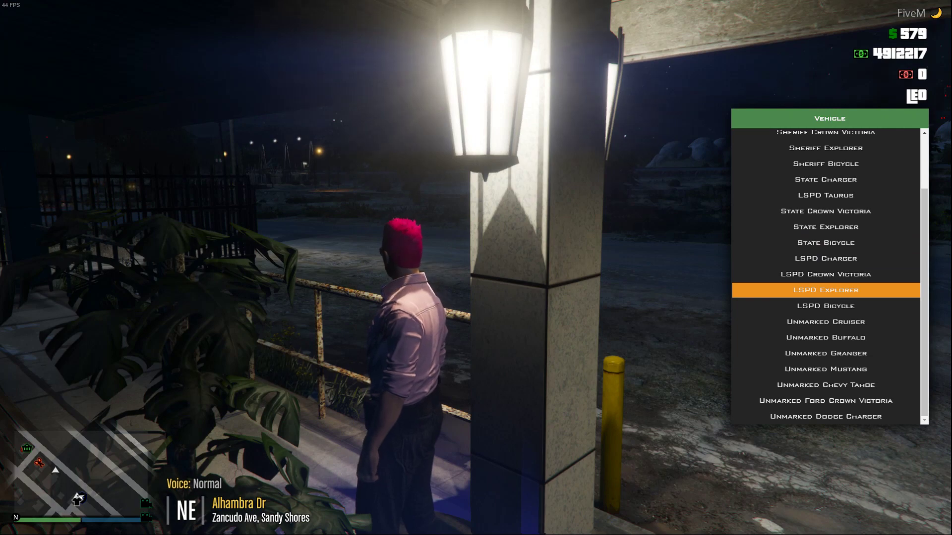
{"action": "key", "text": "Up"}
{"action": "key", "text": "Up"}
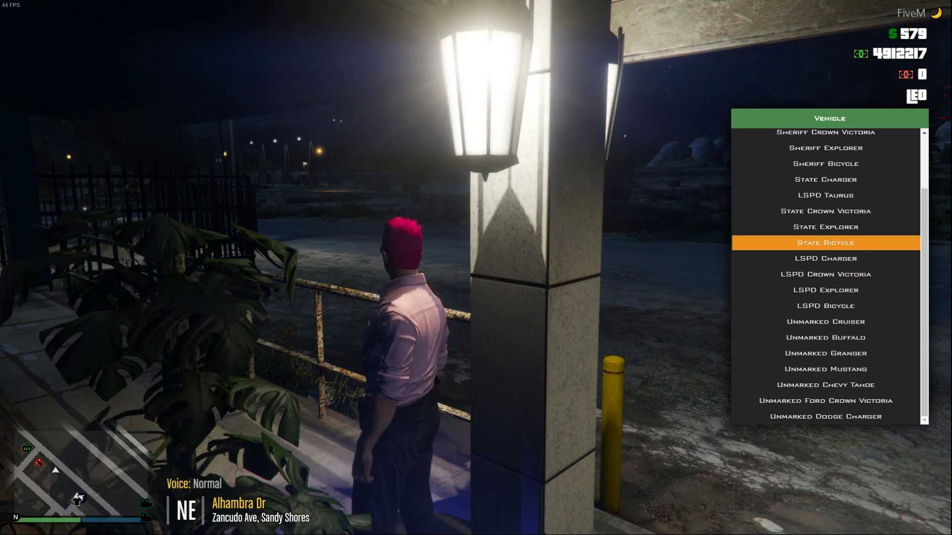
{"action": "key", "text": "Up"}
{"action": "key", "text": "Return"}
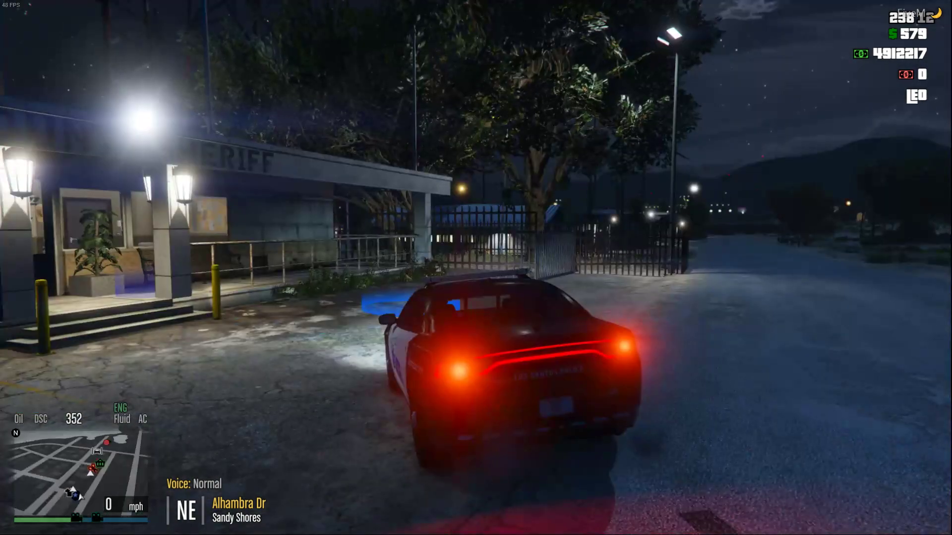
{"action": "key", "text": "Escape"}
Step: Expand the pause map to full screen and pan it toward the Grand Senora Desert
{"action": "key", "text": "Return"}
{"action": "scroll", "coordinate": [728, 324], "scroll_direction": "down", "scroll_amount": 8}
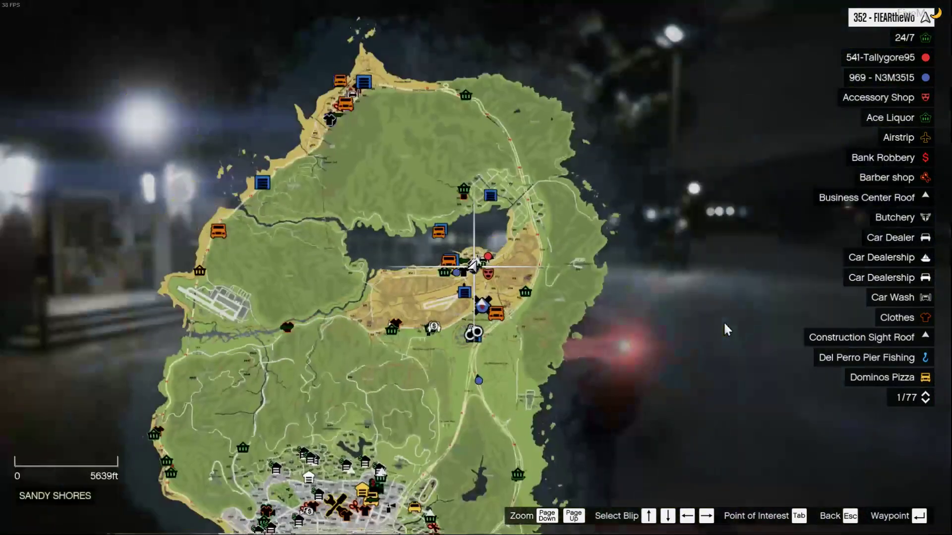
{"action": "scroll", "coordinate": [530, 366], "scroll_direction": "down", "scroll_amount": 3}
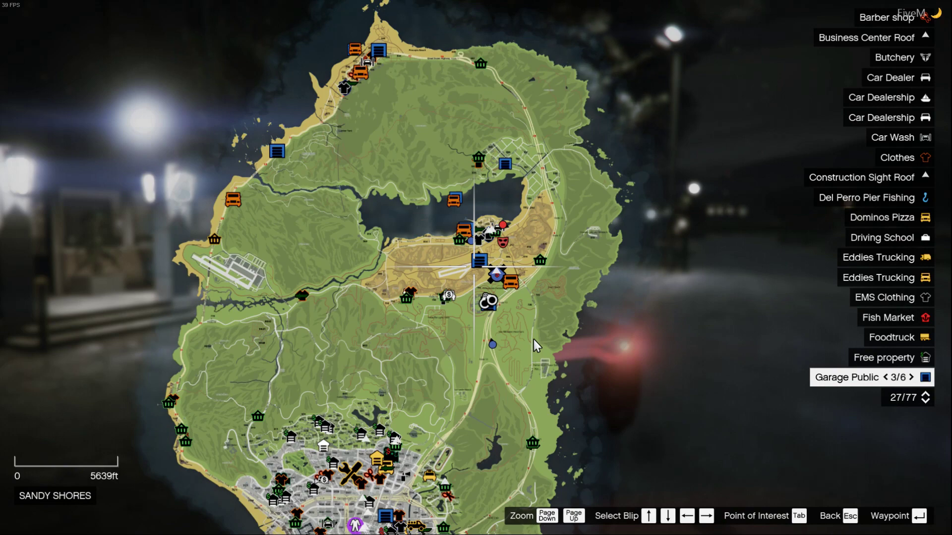
{"action": "scroll", "coordinate": [526, 335], "scroll_direction": "down", "scroll_amount": 3}
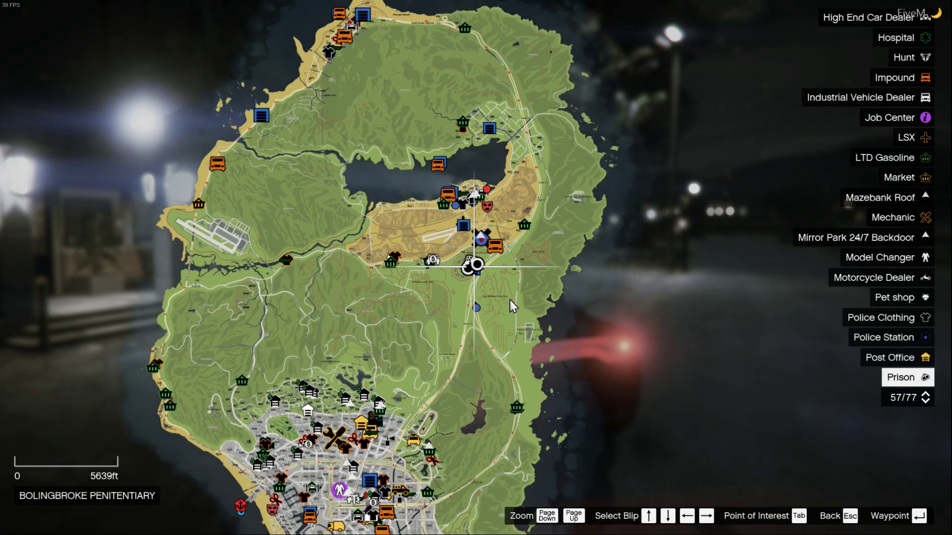
{"action": "left_click_drag", "start_coordinate": [509, 300], "coordinate": [503, 349]}
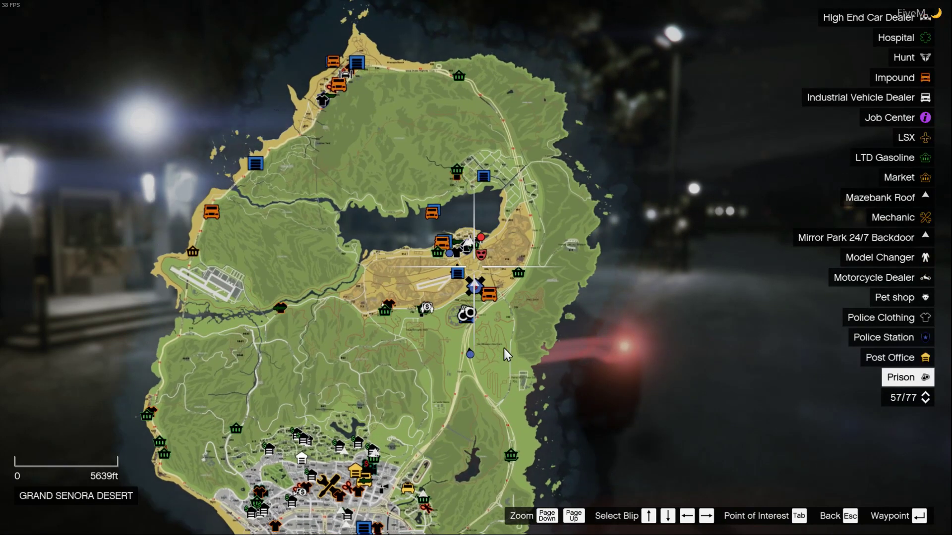